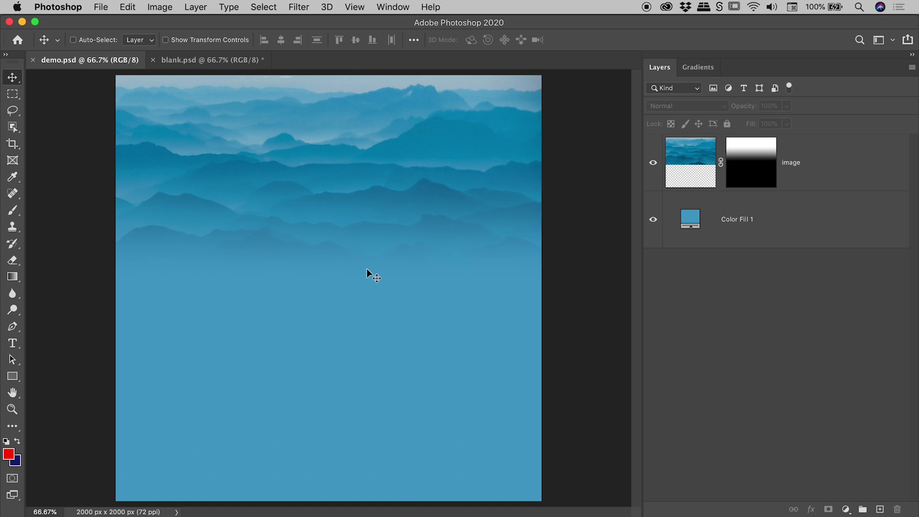
Step: Hide the mountain image layer and show the blue Color Fill 1 layer on its own
left_click(653, 163)
left_click(651, 219)
left_click(653, 219)
left_click(766, 233)
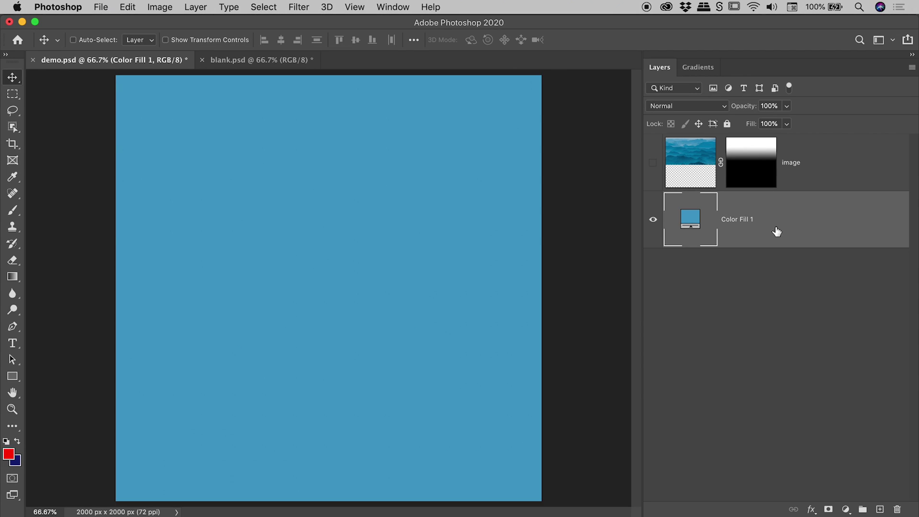
Step: Hide Color Fill 1, show the image layer again, and target its layer mask
left_click(653, 219)
left_click(652, 163)
left_click(700, 160)
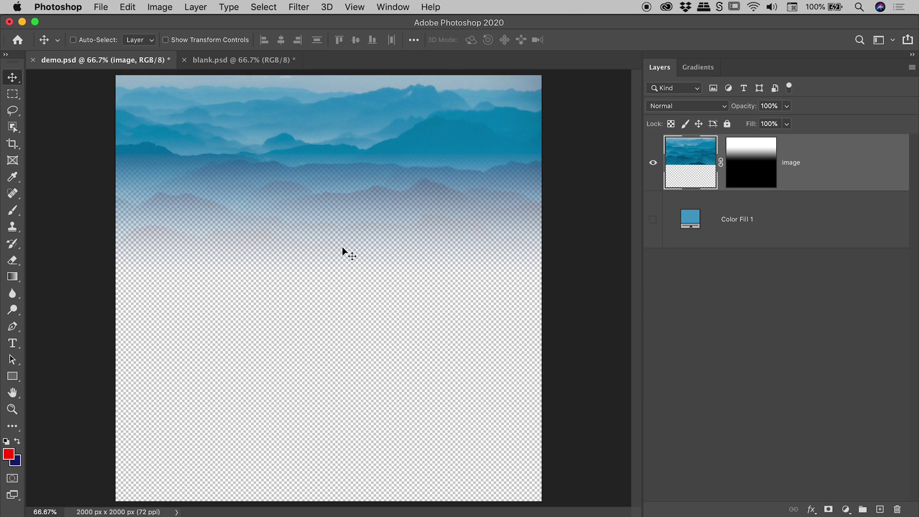
left_click(745, 165)
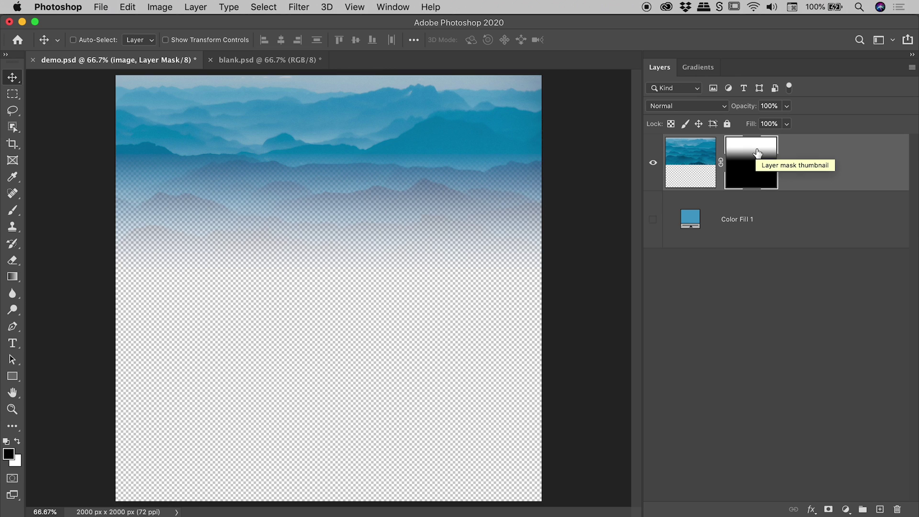
Step: Shift-click to disable the image layer's mask, then drag the mask to the trash to delete it
left_click(756, 152, "shift")
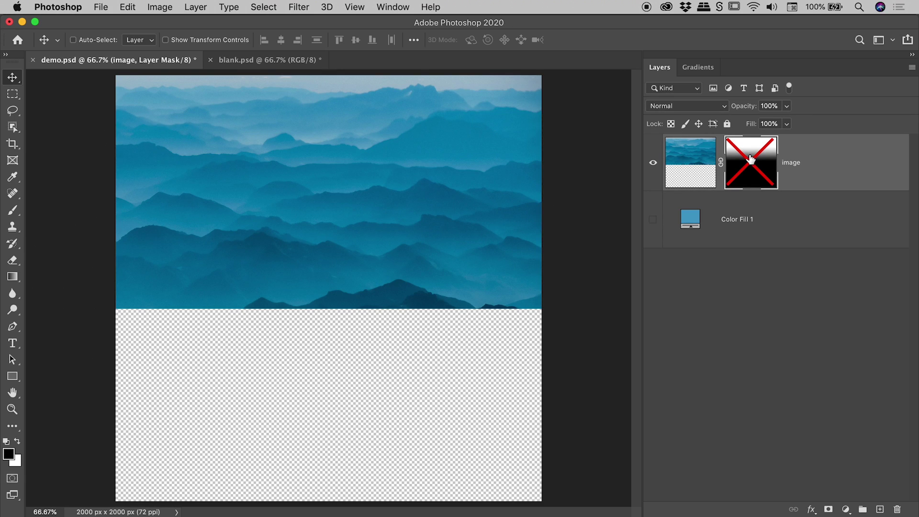
left_click_drag(750, 158, 898, 510)
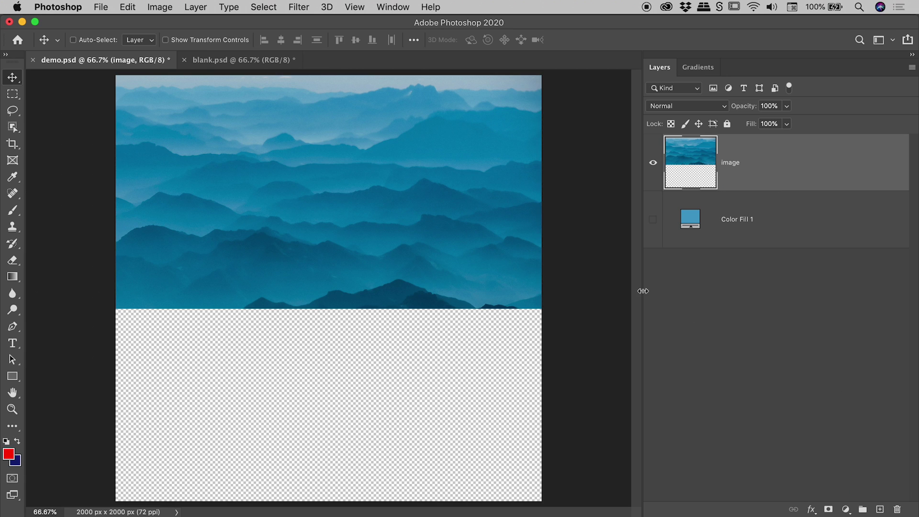
Step: Deselect the image layer, switch to blank.psd, and make the Gradient Tool active
left_click(724, 303)
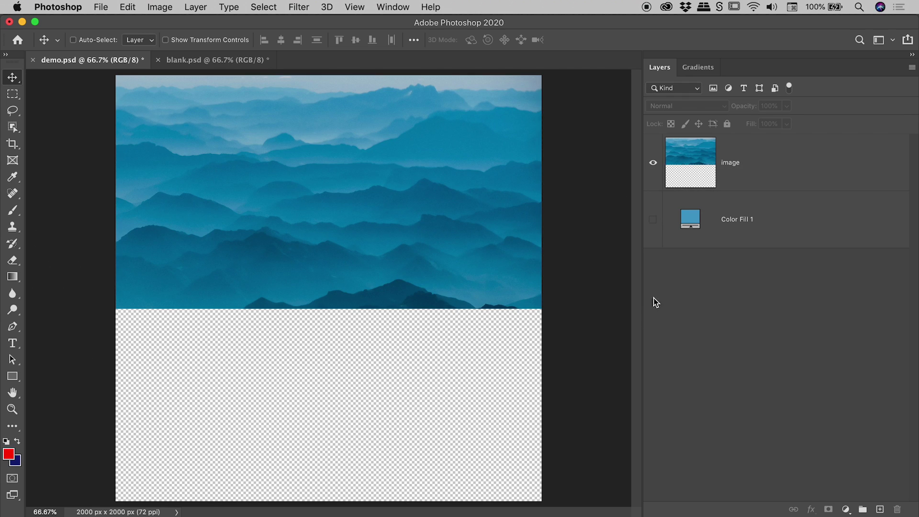
left_click(214, 60)
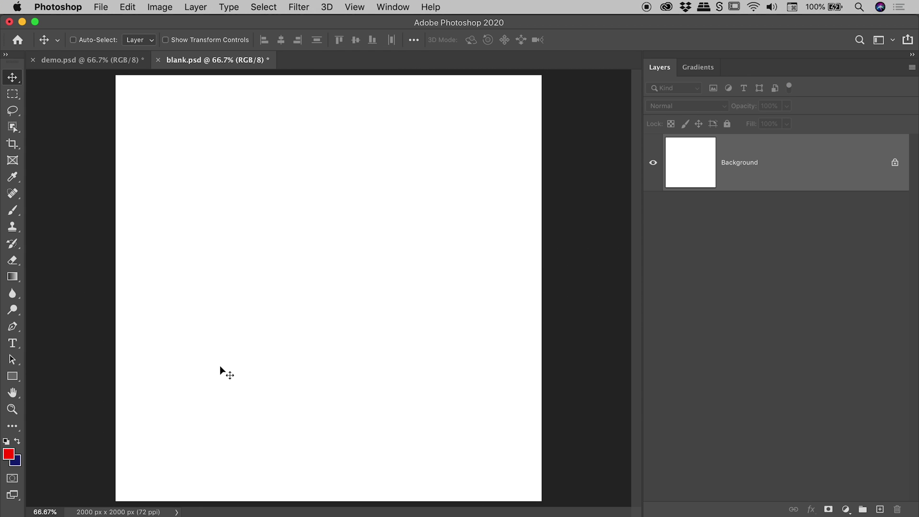
key("g")
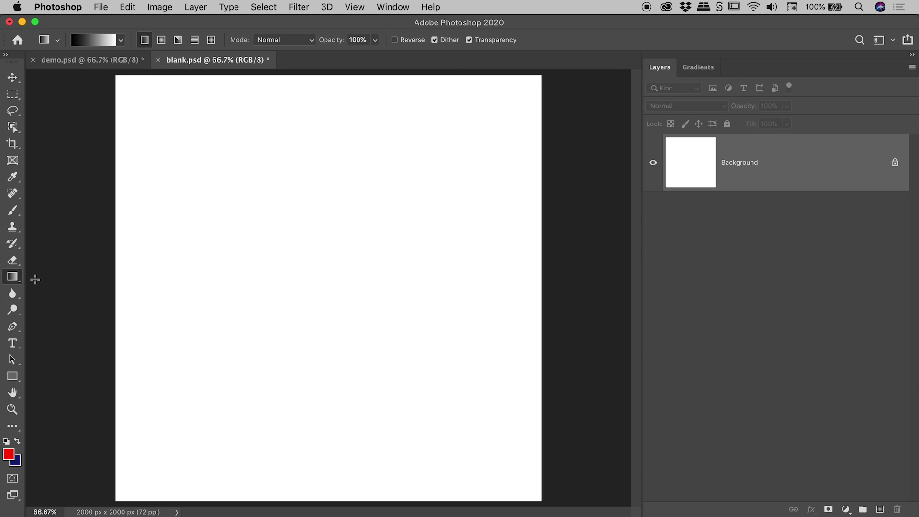
left_click(14, 278)
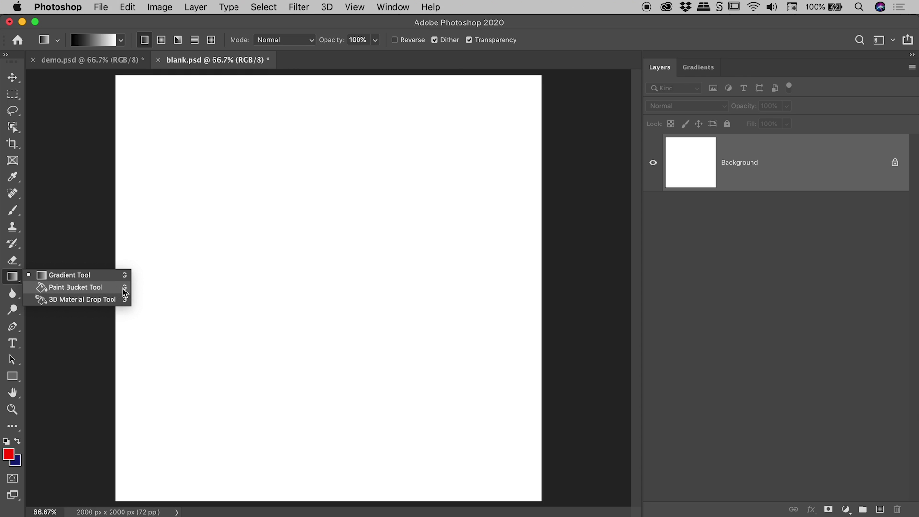
left_click(65, 275)
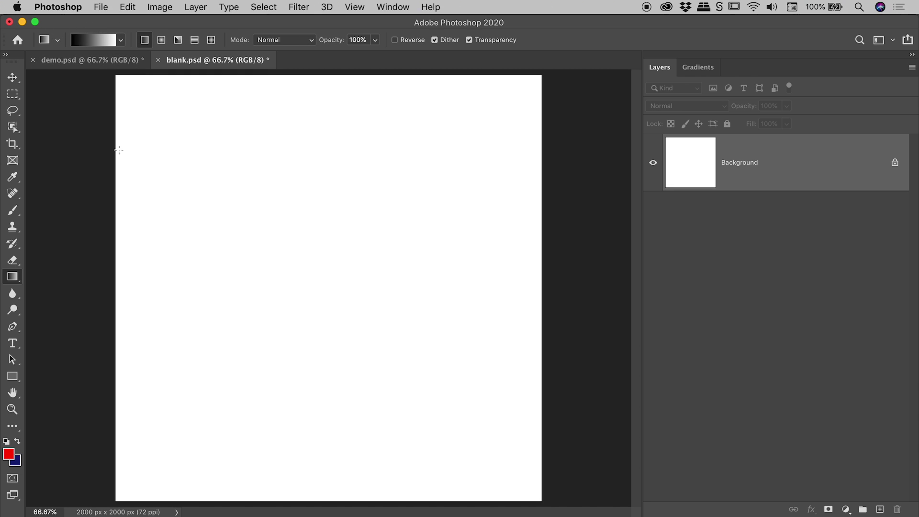
left_click(93, 39)
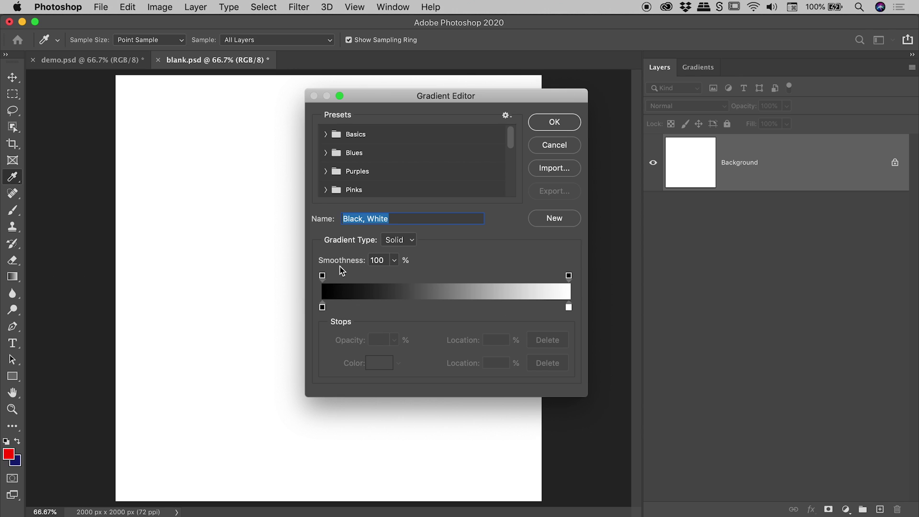
left_click(559, 145)
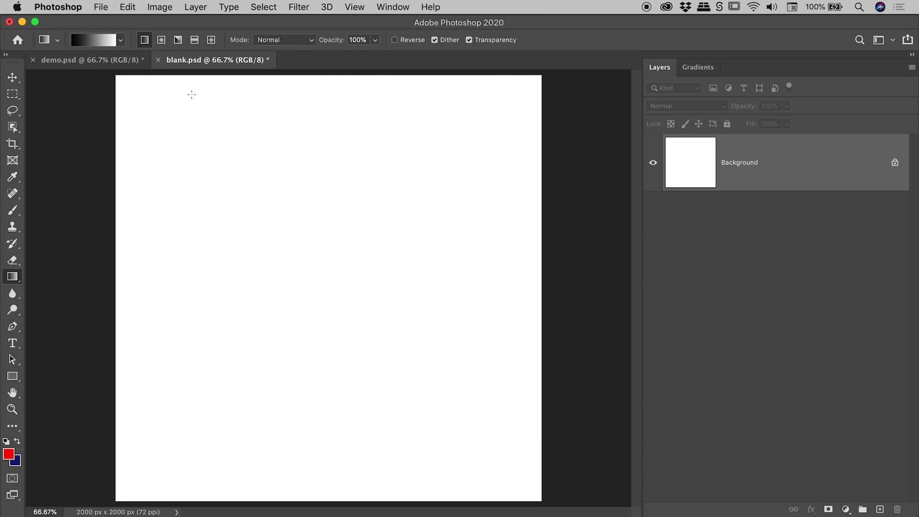
Step: Choose the Black, White preset from the Basics gradient folder
left_click(122, 40)
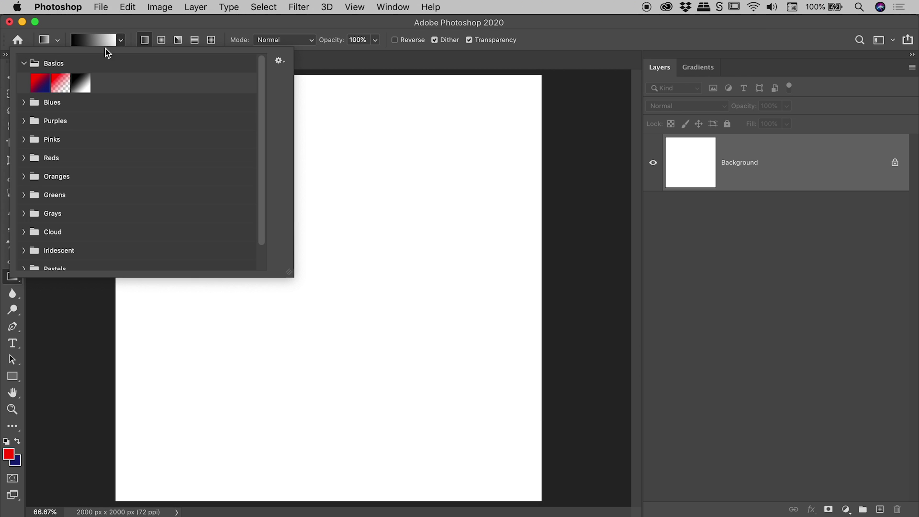
left_click(23, 63)
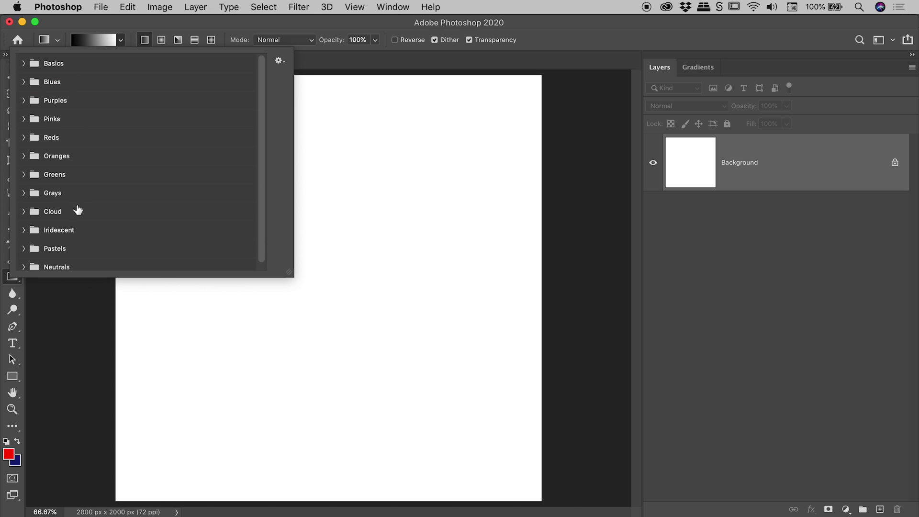
left_click(24, 64)
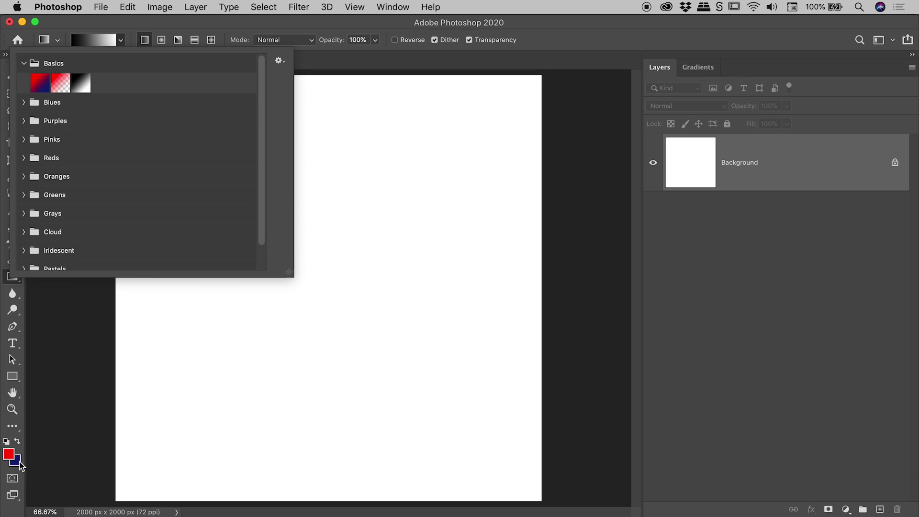
left_click(83, 88)
left_click(392, 24)
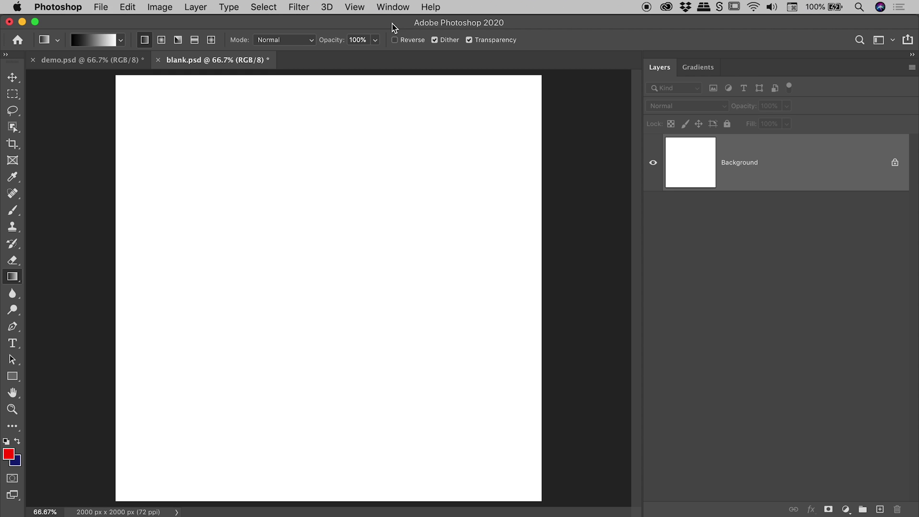
Step: In Photoshop CC 2019 select the Black, White gradient preset, then return to Photoshop 2020
key("super+Tab")
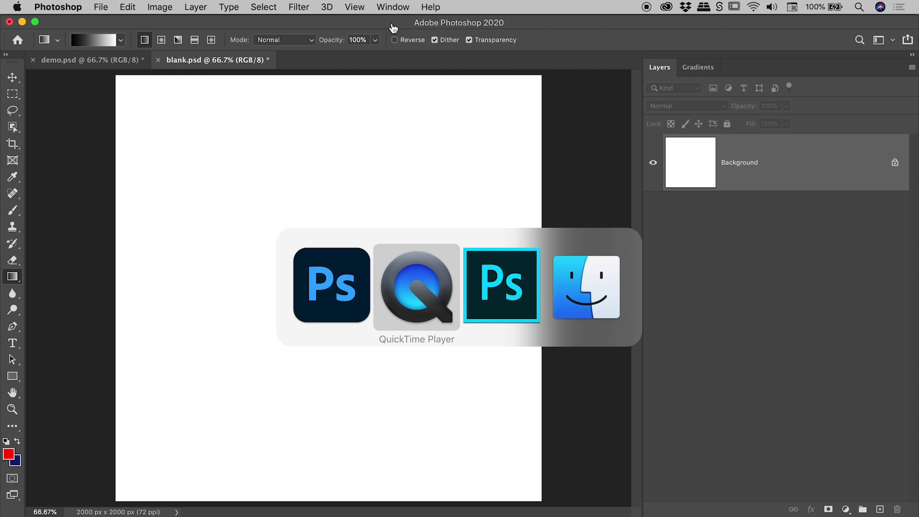
key("super+Tab")
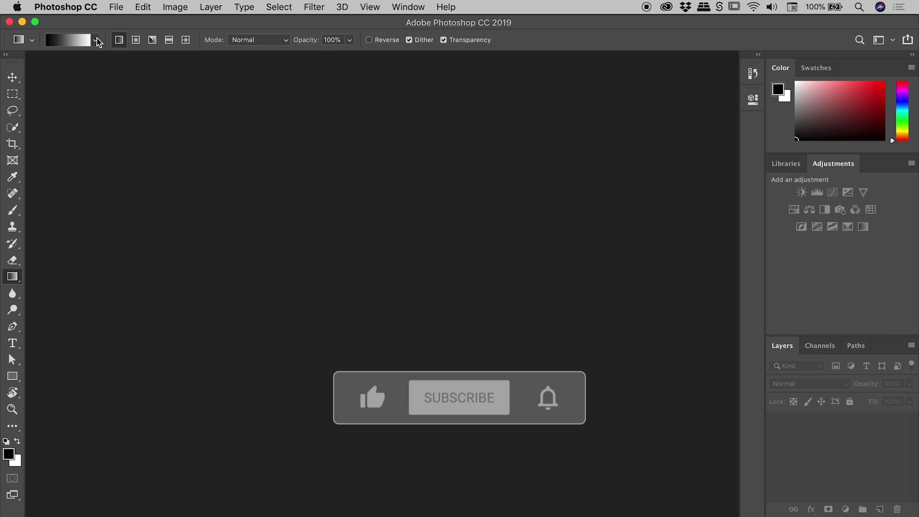
left_click(97, 41)
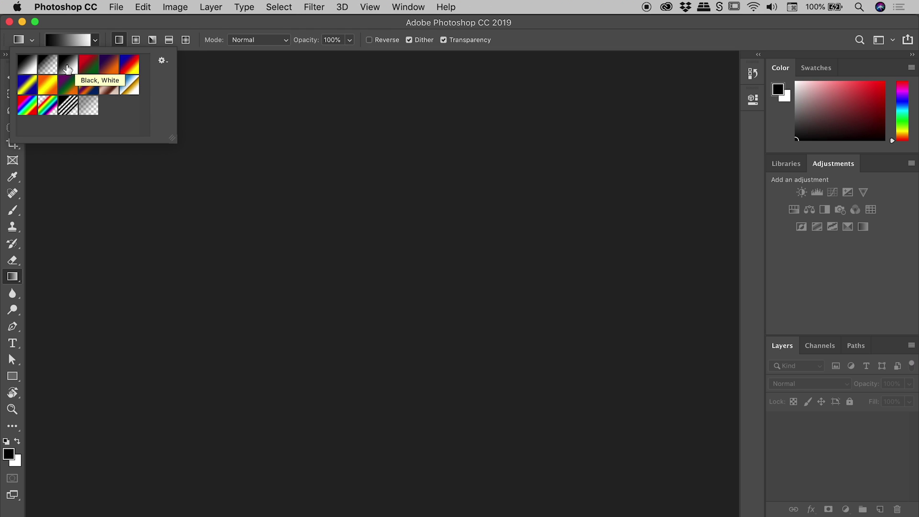
left_click(67, 70)
left_click(111, 34)
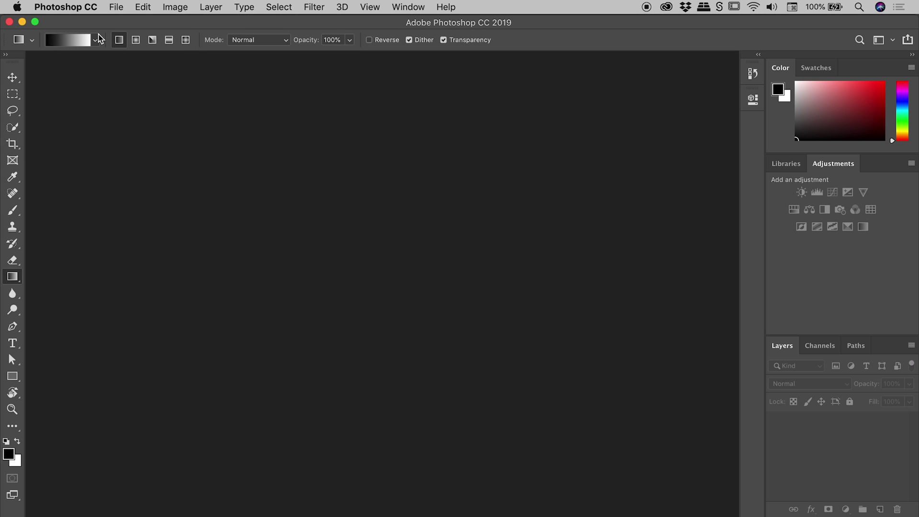
key("super+Tab")
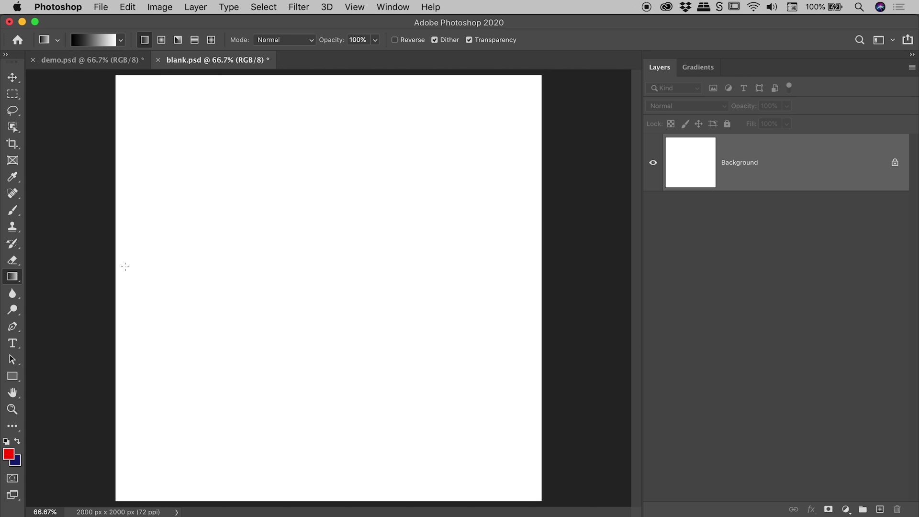
Step: Try vertical and diagonal gradient drags, finishing with a horizontal black-left to white-right gradient
left_click_drag(125, 266, 529, 267)
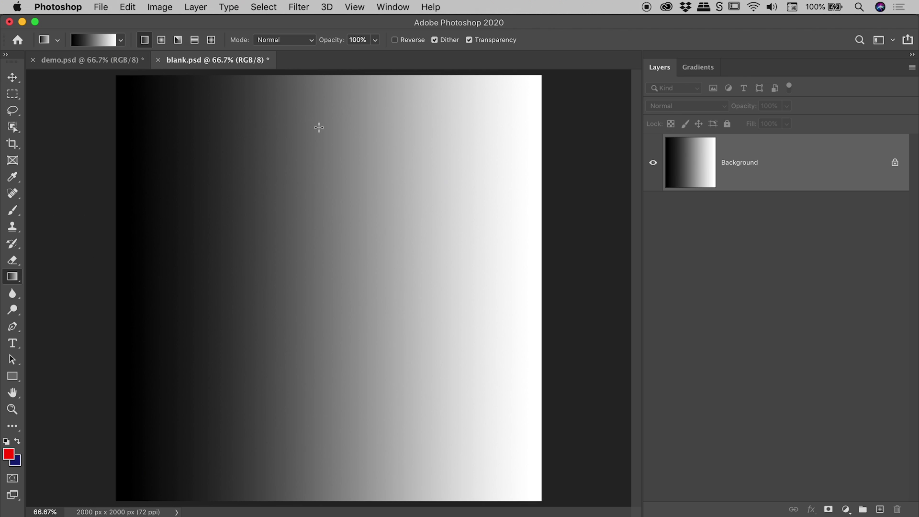
left_click_drag(322, 79, 326, 496)
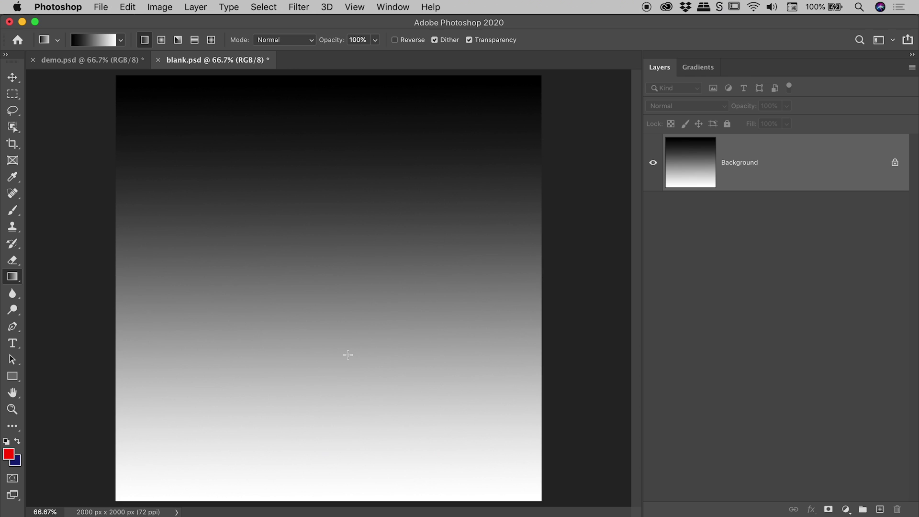
left_click_drag(160, 109, 495, 468)
left_click_drag(164, 472, 497, 151)
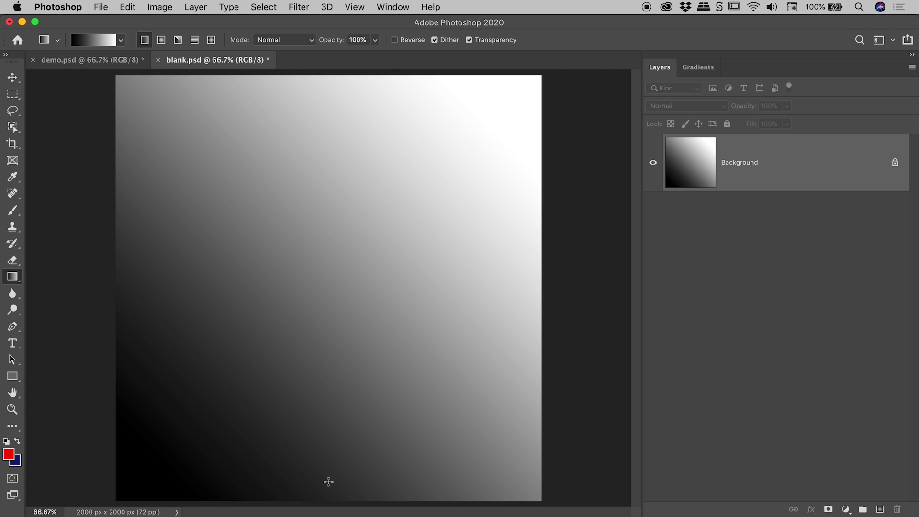
left_click_drag(327, 487, 342, 85)
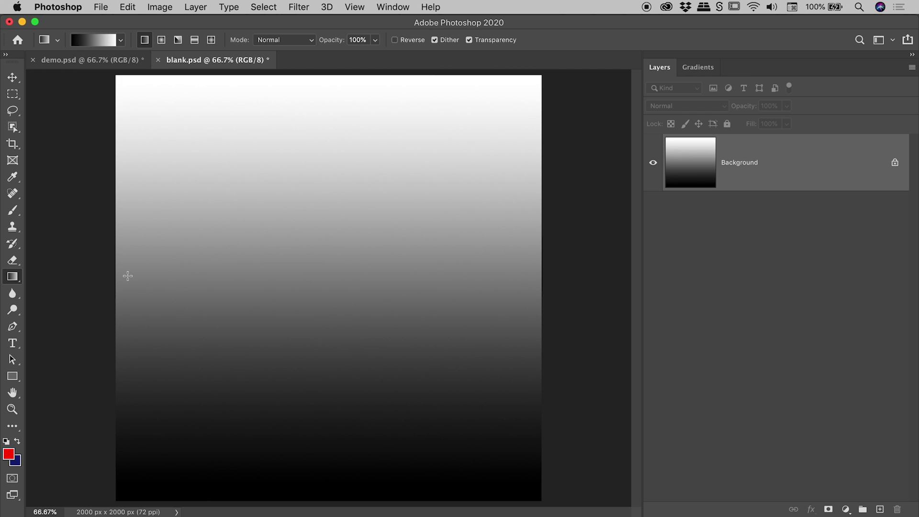
left_click_drag(127, 276, 524, 273)
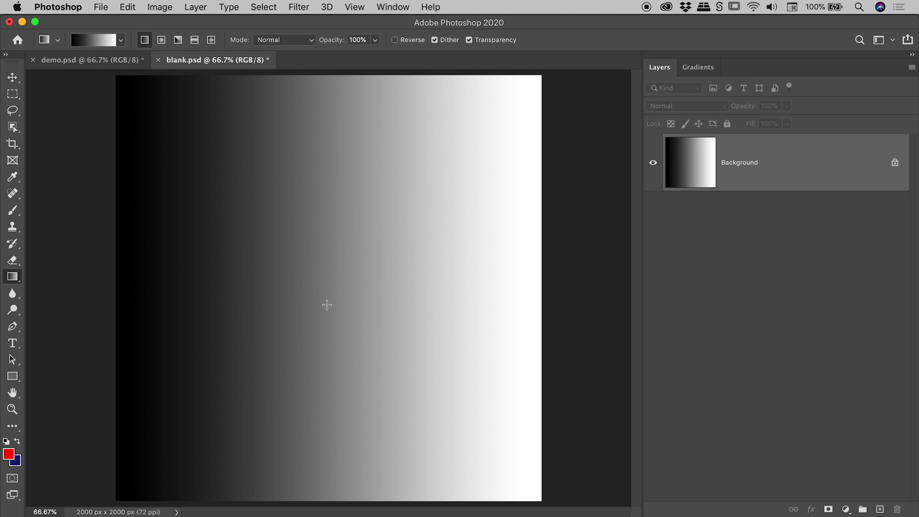
Step: Draw a short vertical gradient, then redraw it tilted from black upper left to white lower right
left_click(337, 320)
left_click_drag(340, 313, 346, 266)
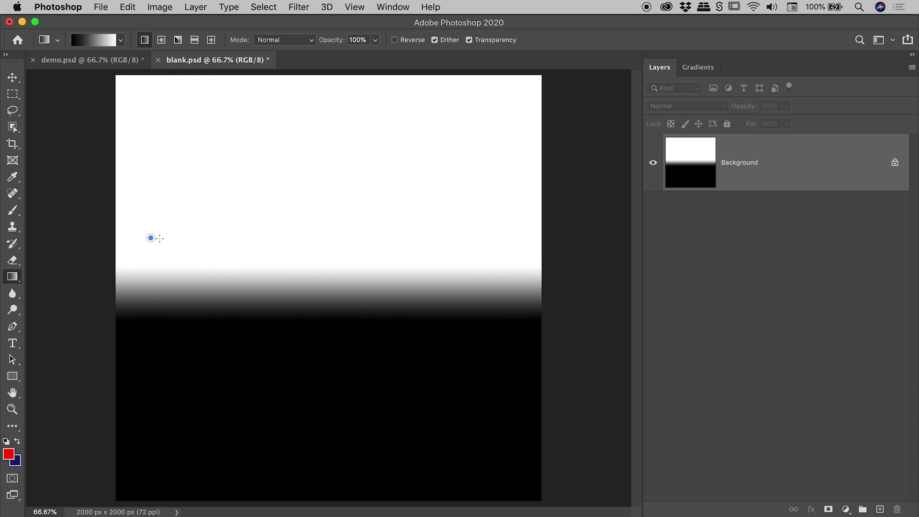
left_click_drag(151, 238, 493, 358)
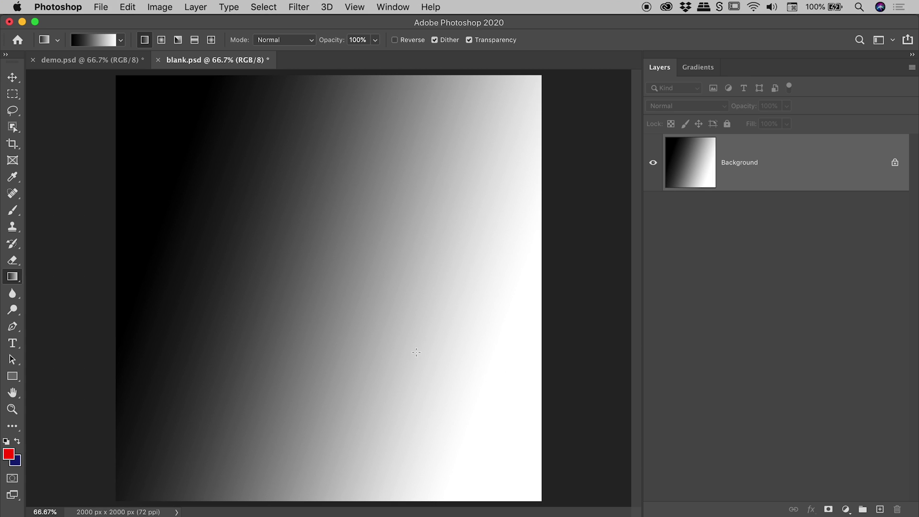
Step: Return to demo.psd and select the mountain image layer
left_click(92, 61)
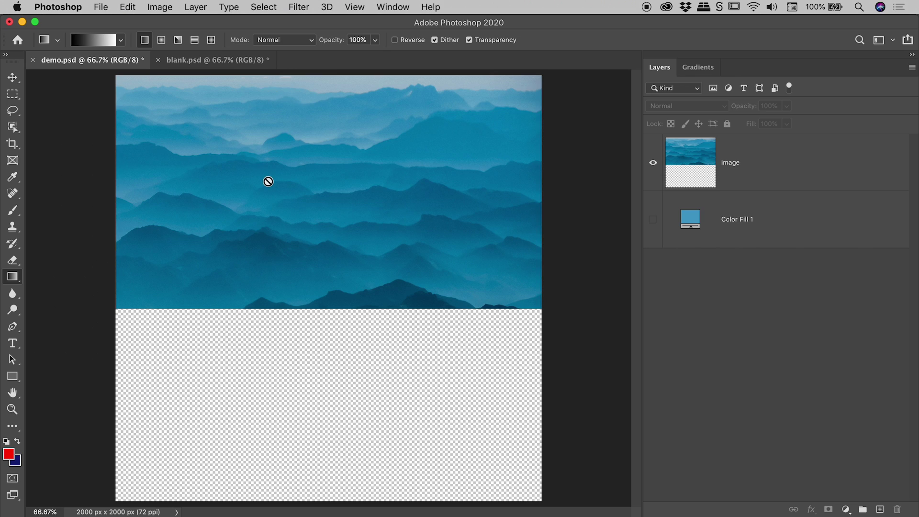
left_click(761, 171)
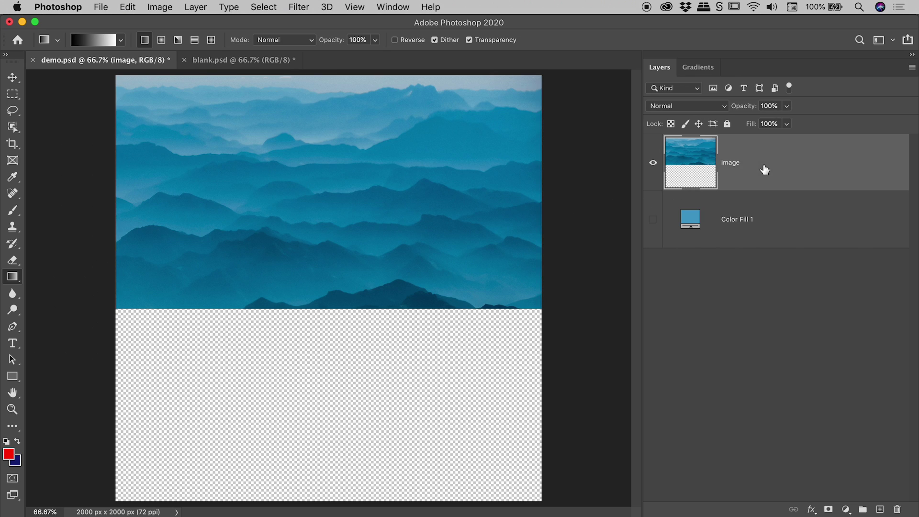
Step: Add an all-white layer mask to the image layer with the Layers panel's Add Layer Mask button
left_click(829, 511)
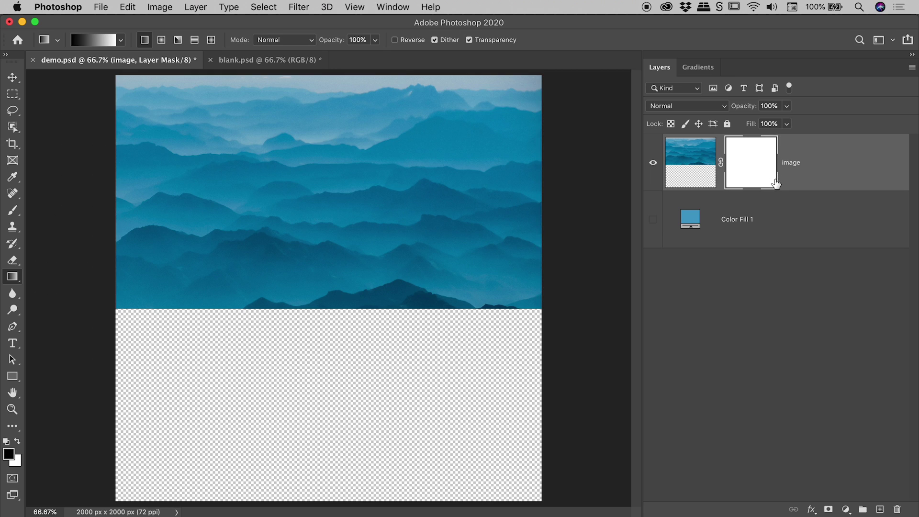
left_click(693, 156)
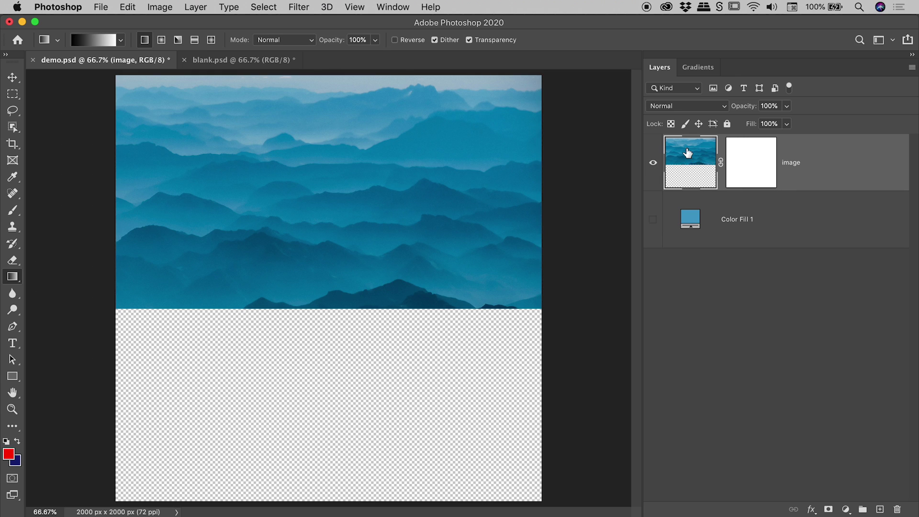
left_click_drag(177, 187, 457, 187)
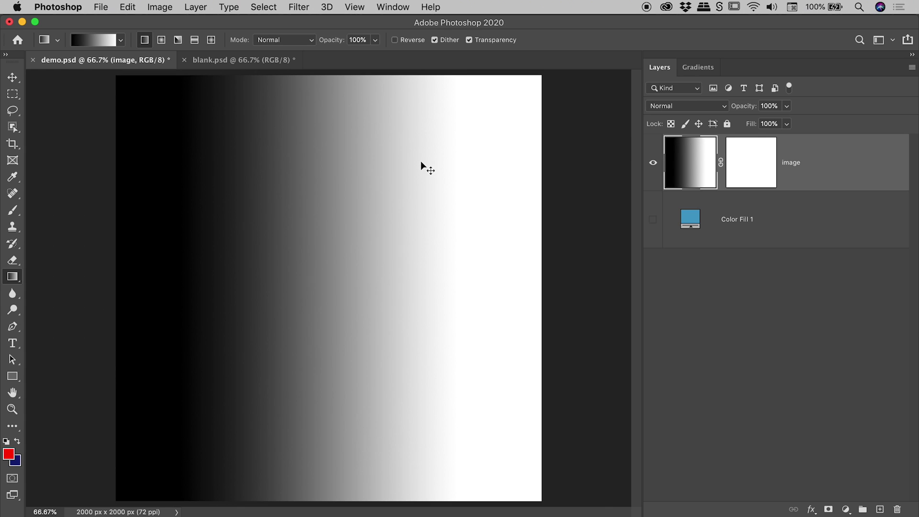
key("super+z")
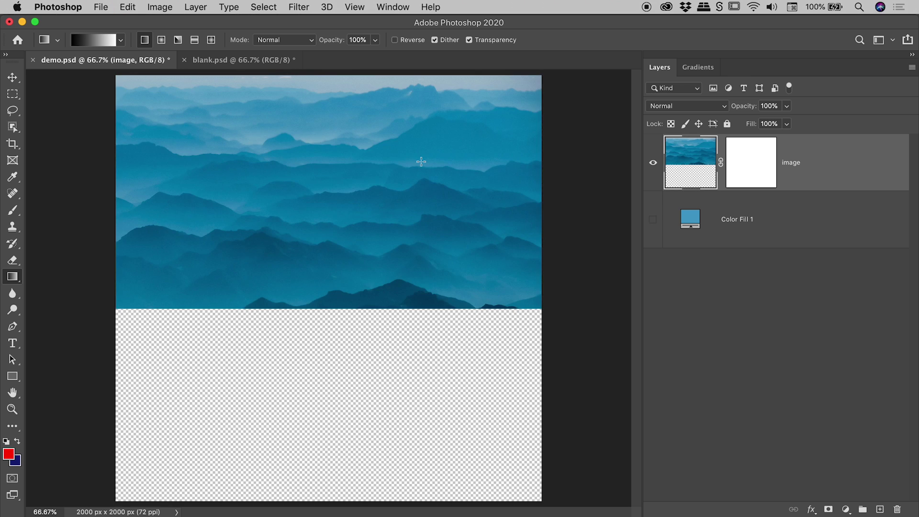
Step: Target the image layer's mask and drag a left-to-right black-to-white gradient across the canvas
left_click(765, 153)
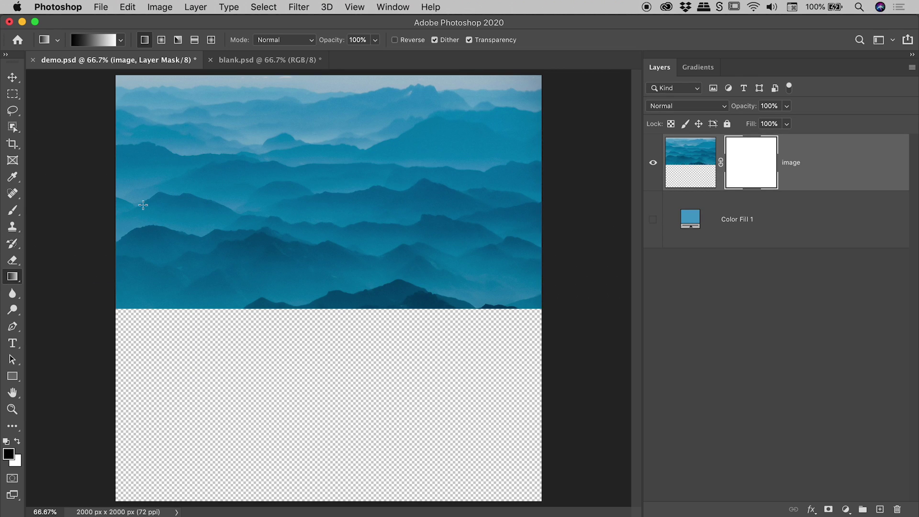
left_click_drag(135, 206, 519, 207)
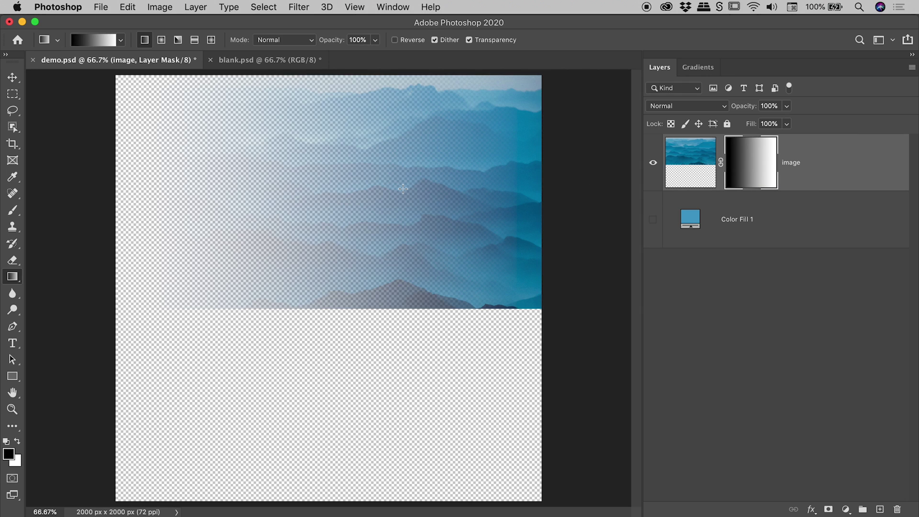
key("super+BackSpace")
left_click_drag(348, 292, 360, 137)
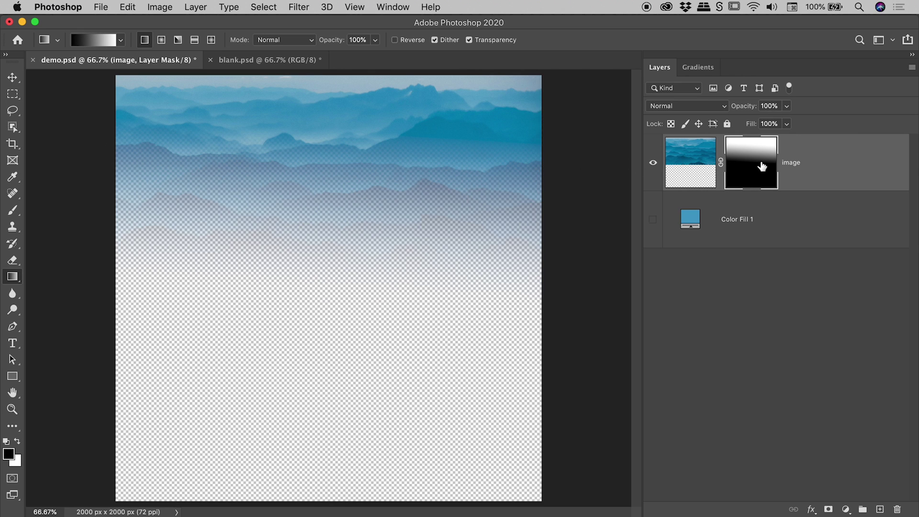
left_click_drag(205, 177, 457, 178)
left_click_drag(403, 120, 385, 148)
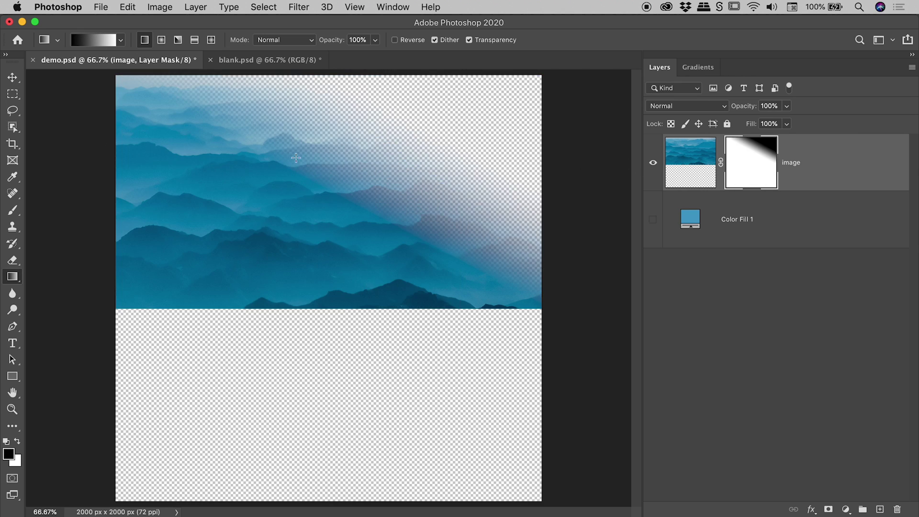
left_click_drag(281, 142, 393, 159)
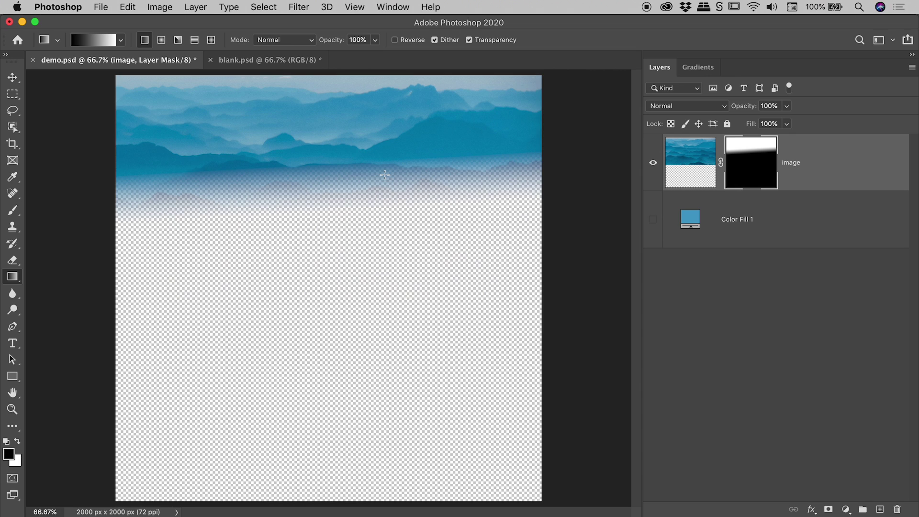
left_click_drag(129, 165, 527, 169)
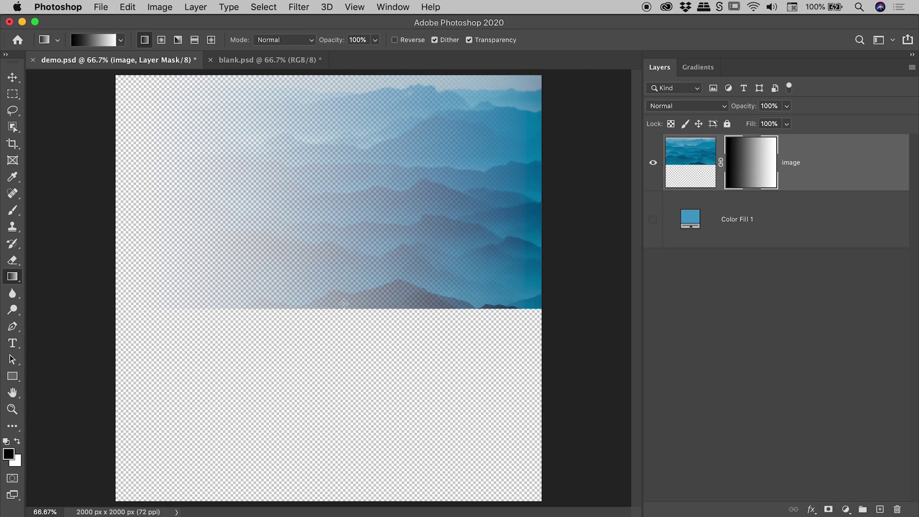
Step: Drag a gradient upward on the mask to fade the mountains toward the bottom, then show Color Fill 1
left_click_drag(338, 301, 355, 84)
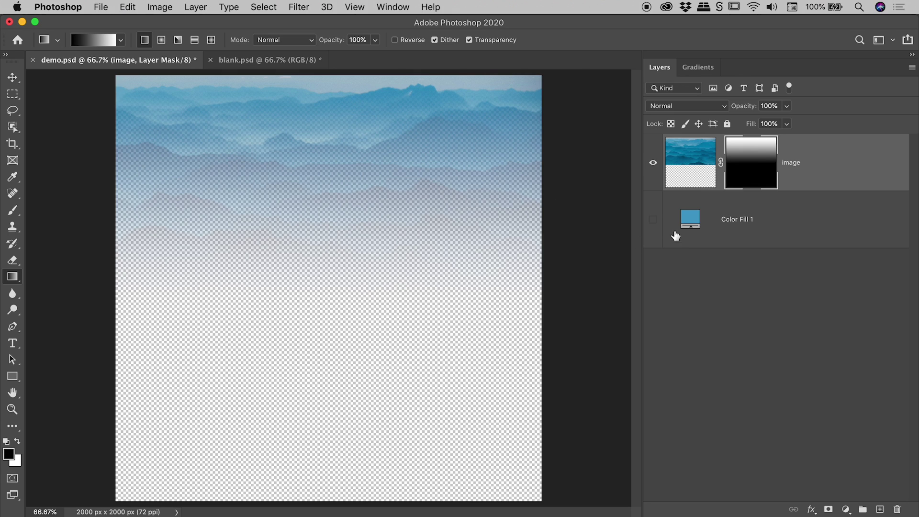
left_click(653, 219)
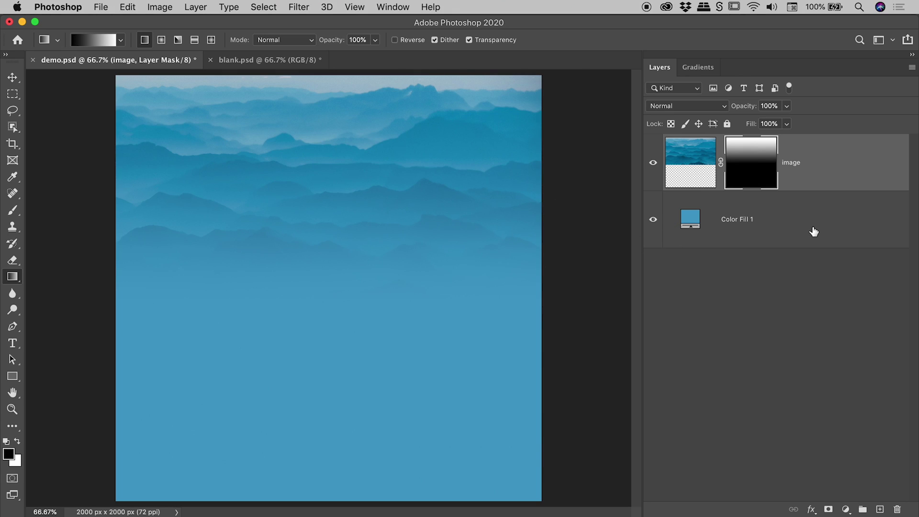